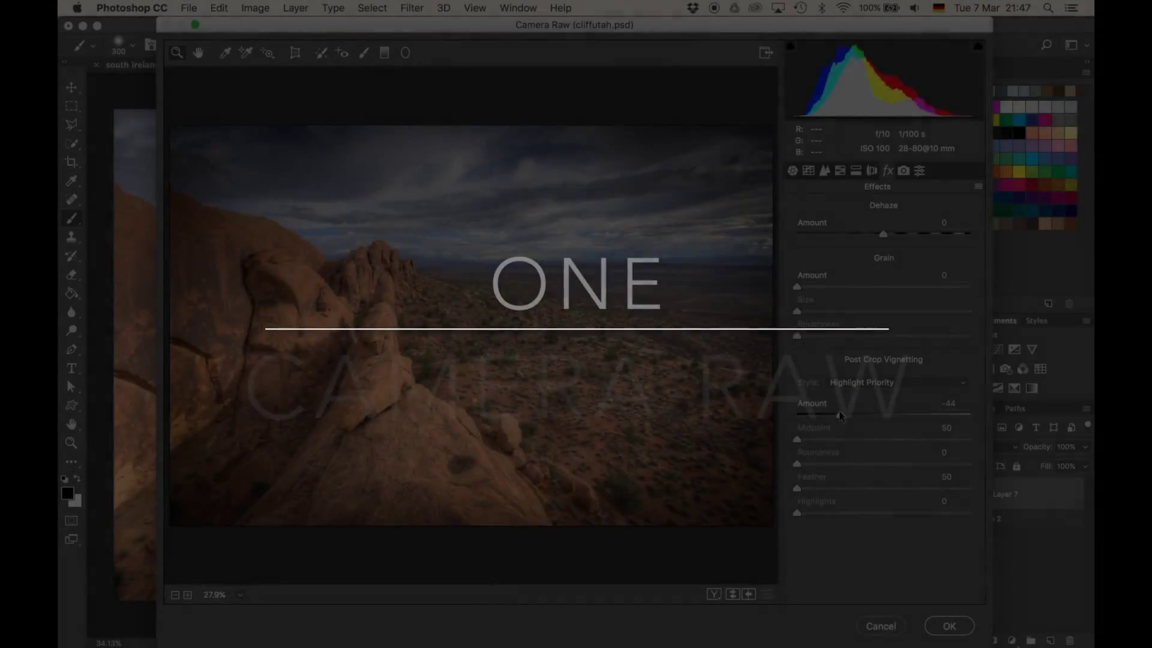
Drag the Camera Raw Post Crop Vignetting Amount slider to turn the vignette edges white
mouse_move(839, 415)
left_mouse_down()
mouse_move(939, 416)
mouse_move(834, 414)
left_mouse_up()
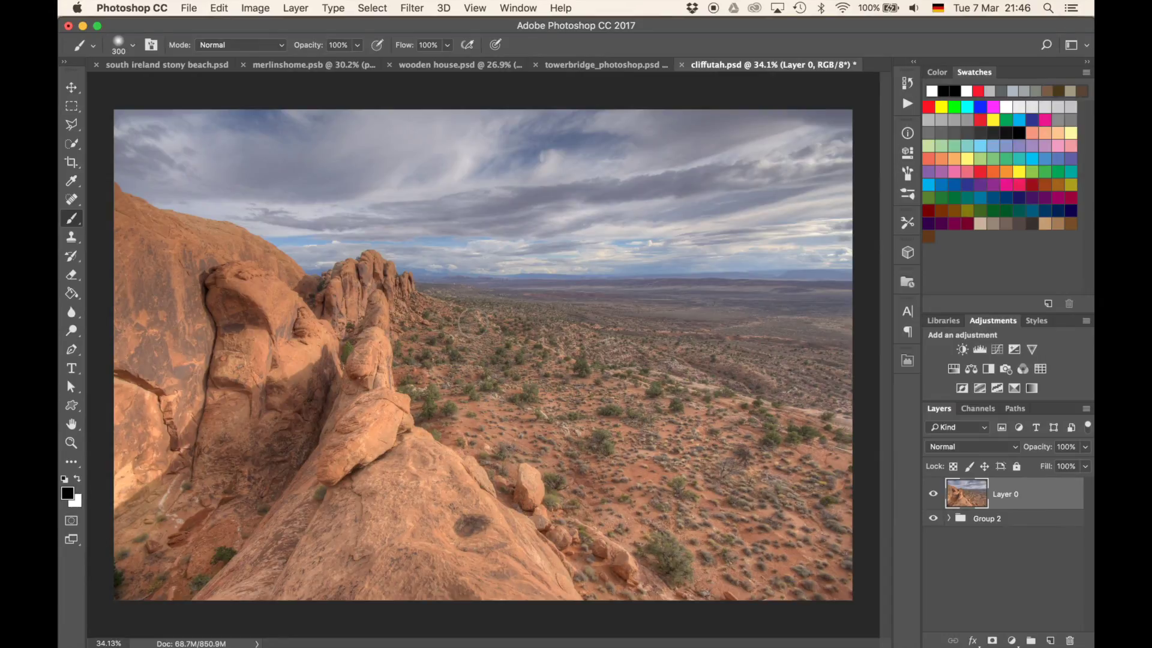
Delete Layer 0 and stamp all visible layers into a new merged Layer 7
key("BackSpace")
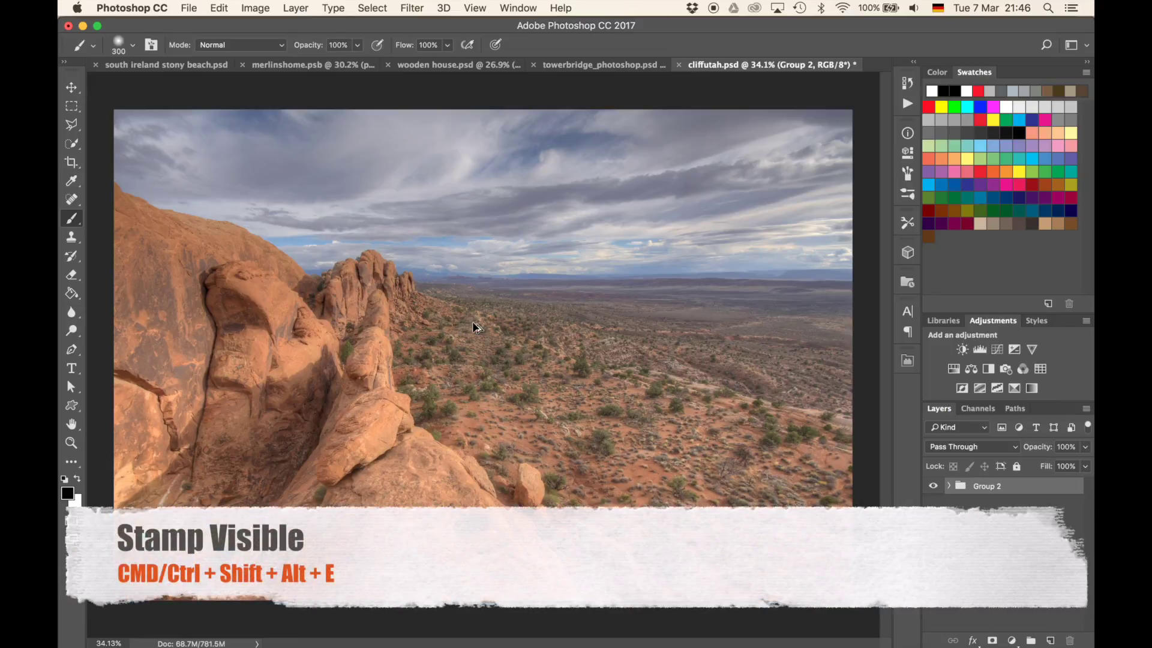
key("alt+shift+super+e")
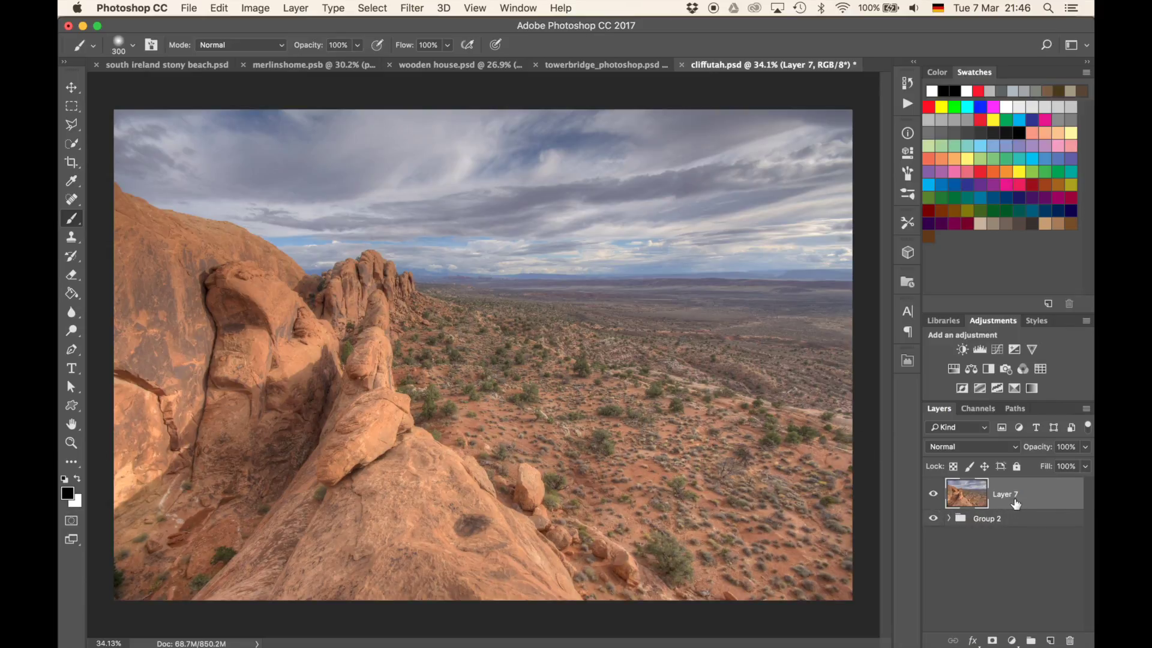
Apply a Camera Raw post-crop vignette to Layer 7: Amount -55, Midpoint 38, Feather 82
left_click(412, 8)
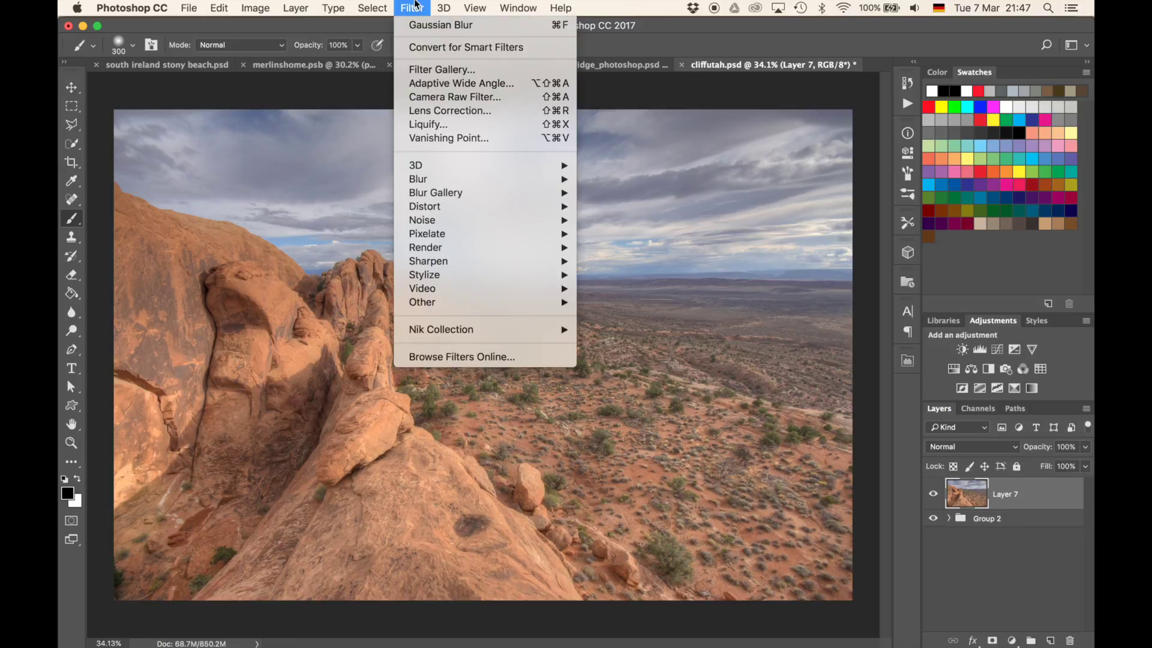
left_click(424, 99)
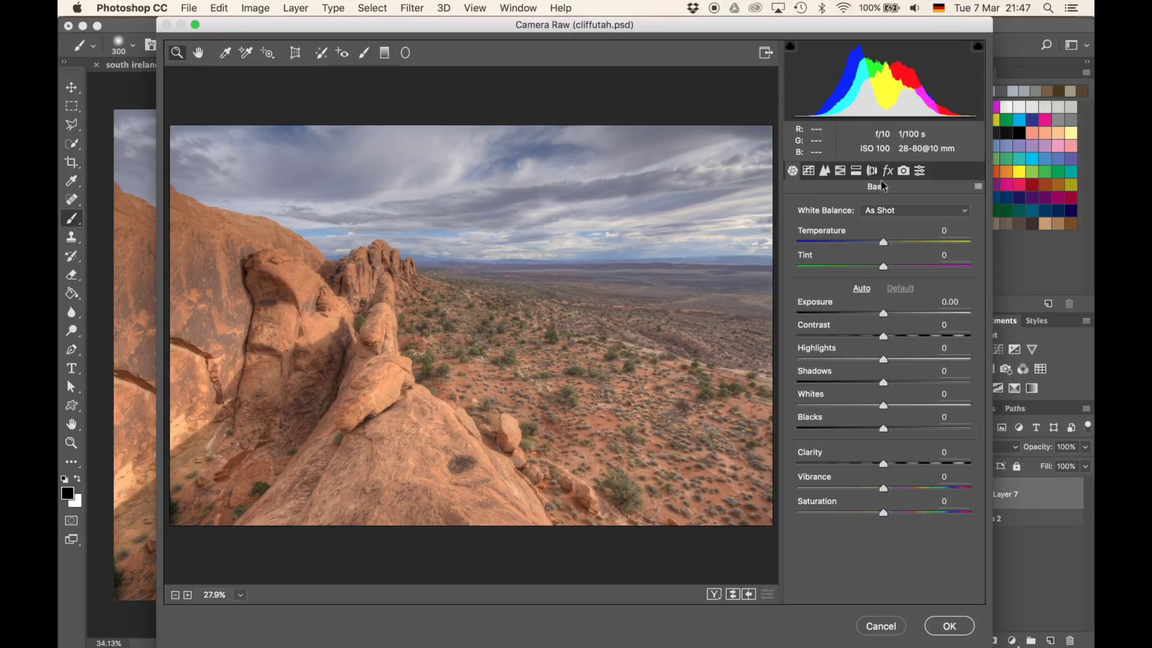
left_click(887, 172)
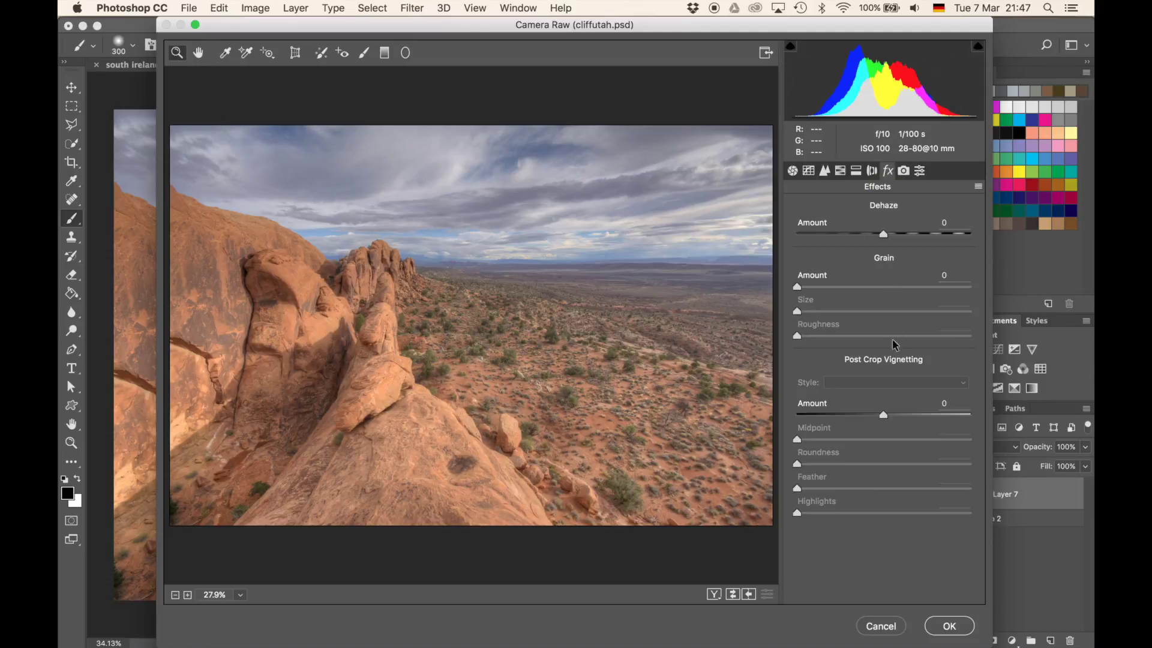
left_click_drag(882, 414, 862, 441)
left_click(869, 441)
left_click_drag(883, 489, 939, 491)
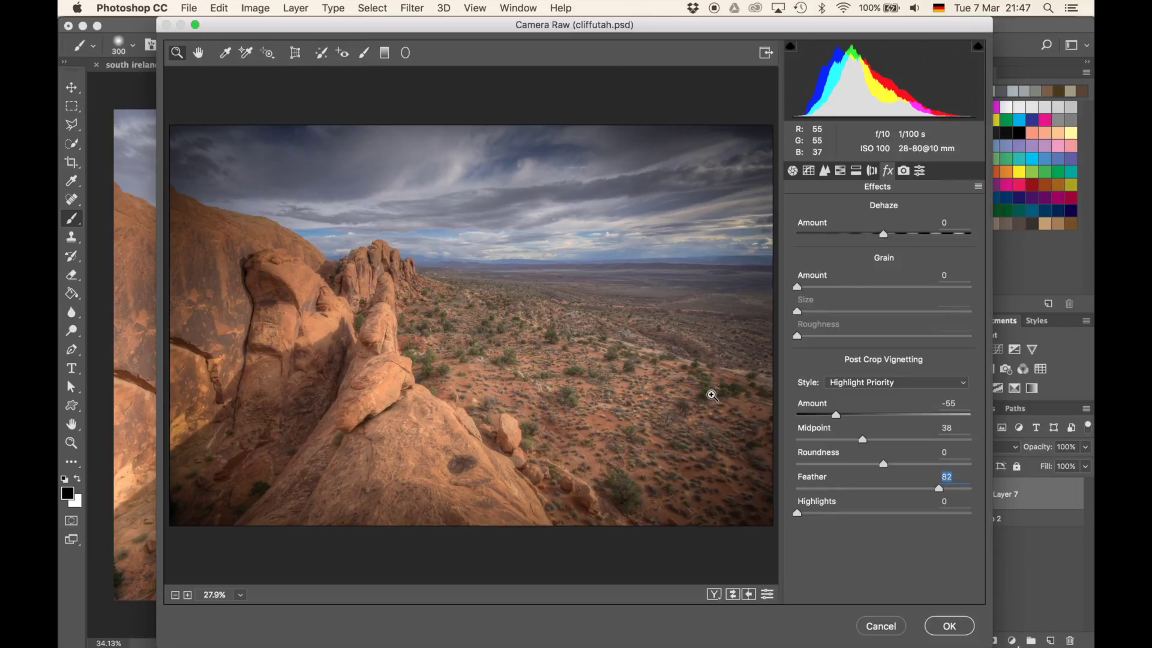
left_click(949, 626)
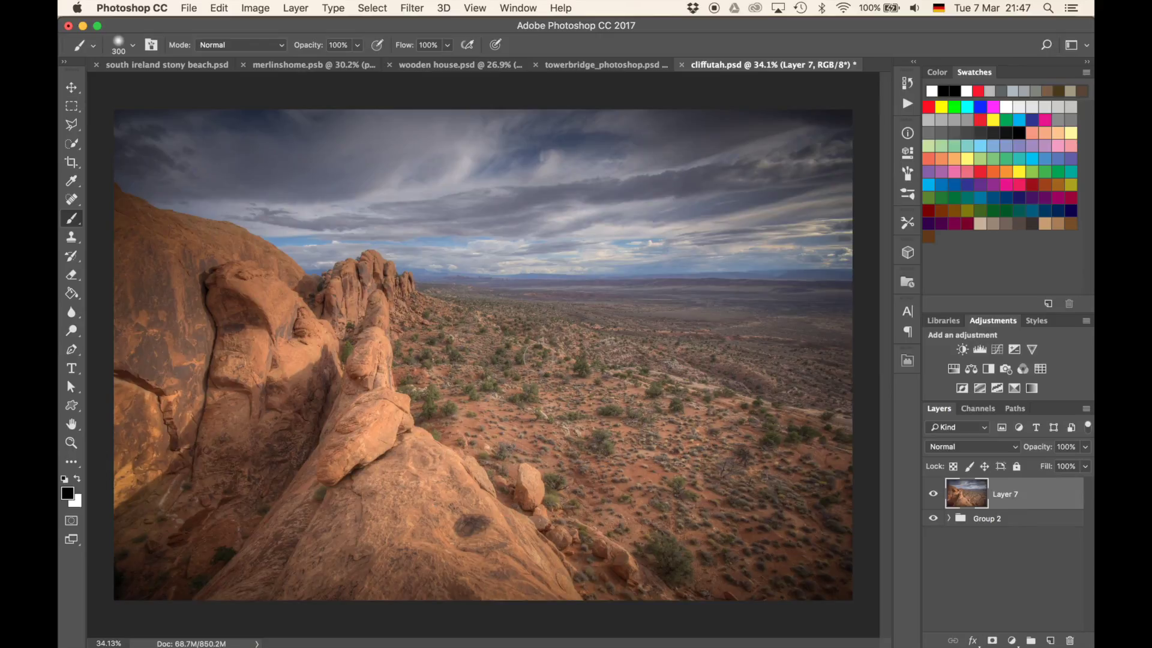
Toggle Layer 7's visibility twice to compare the photo with and without the vignette
left_click(934, 496)
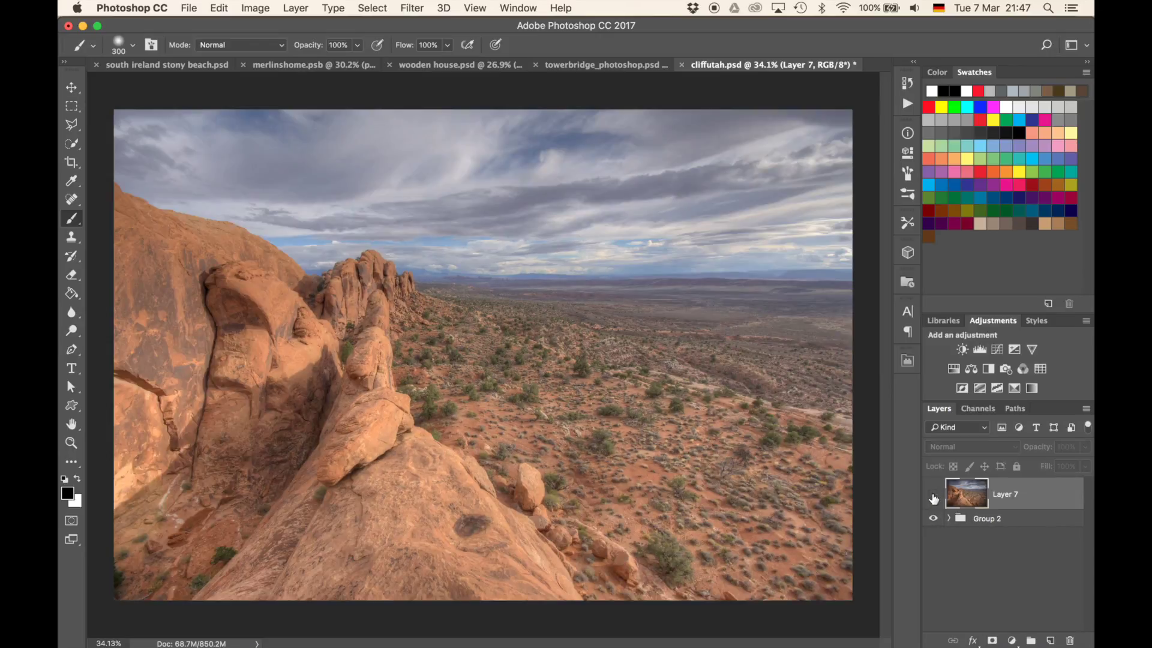
left_click(933, 496)
left_click(933, 496)
left_click(933, 496)
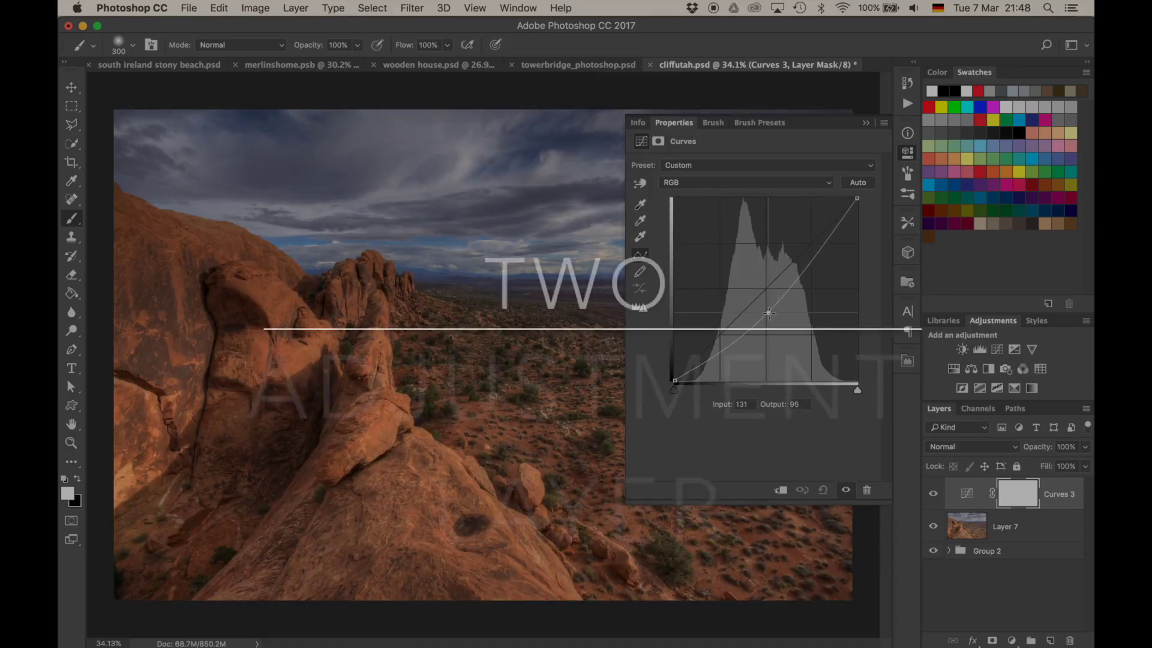
left_click_drag(768, 313, 772, 317)
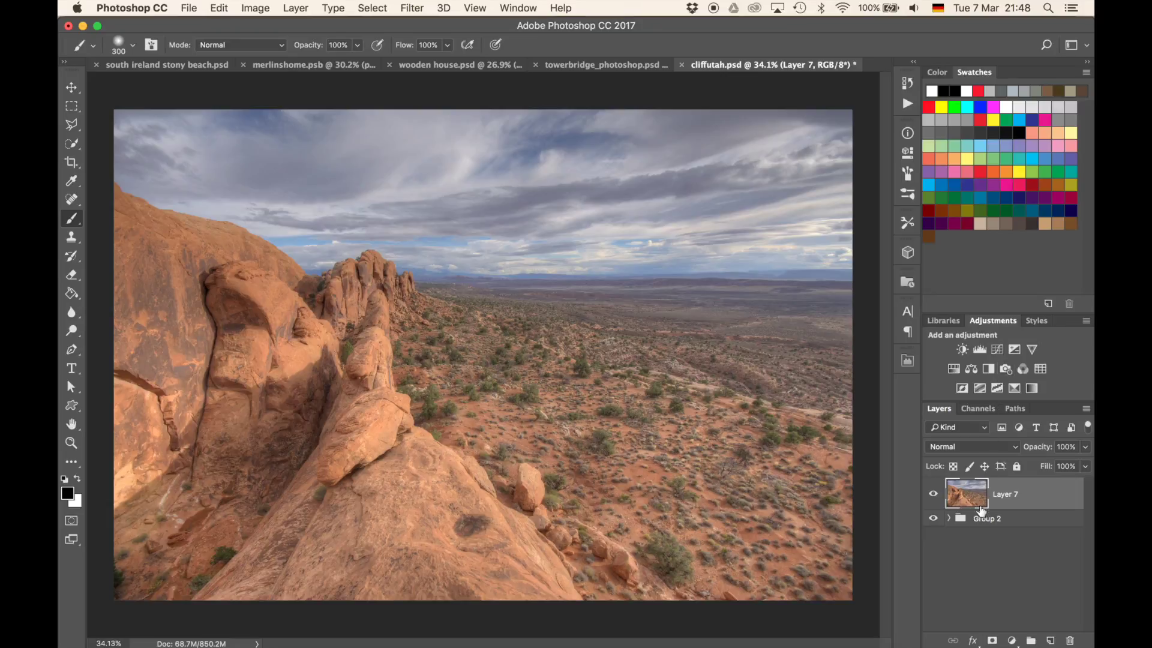
Add a Curves adjustment layer with the RGB curve pulled down to Input 136, Output 90
left_click(1011, 641)
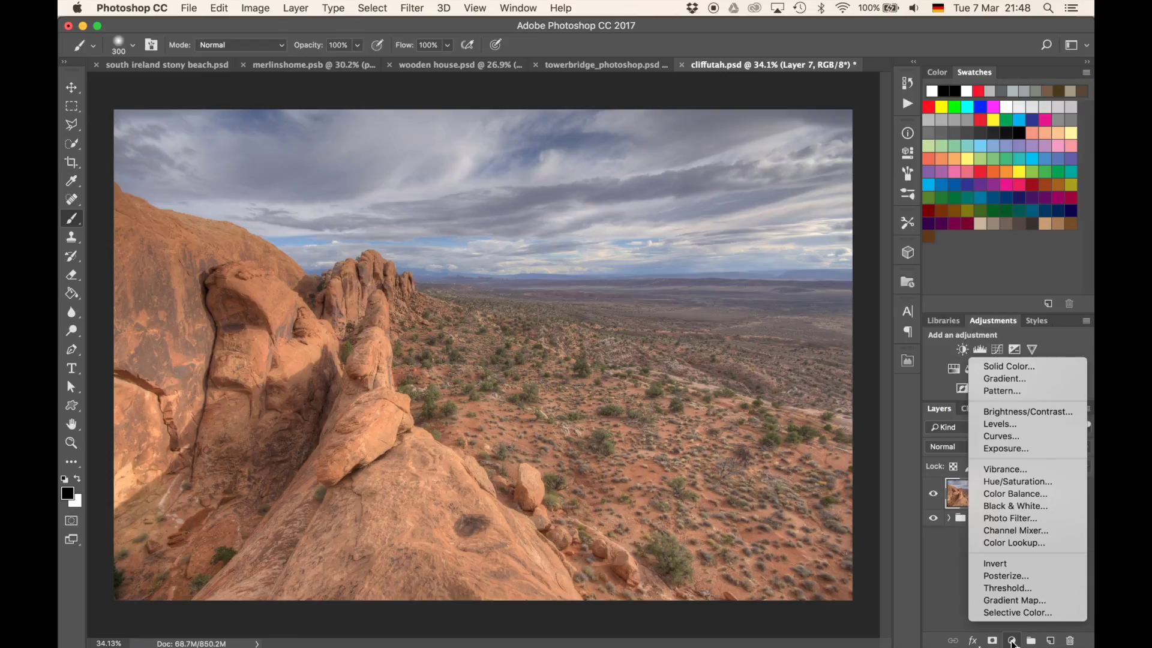
left_click(1024, 436)
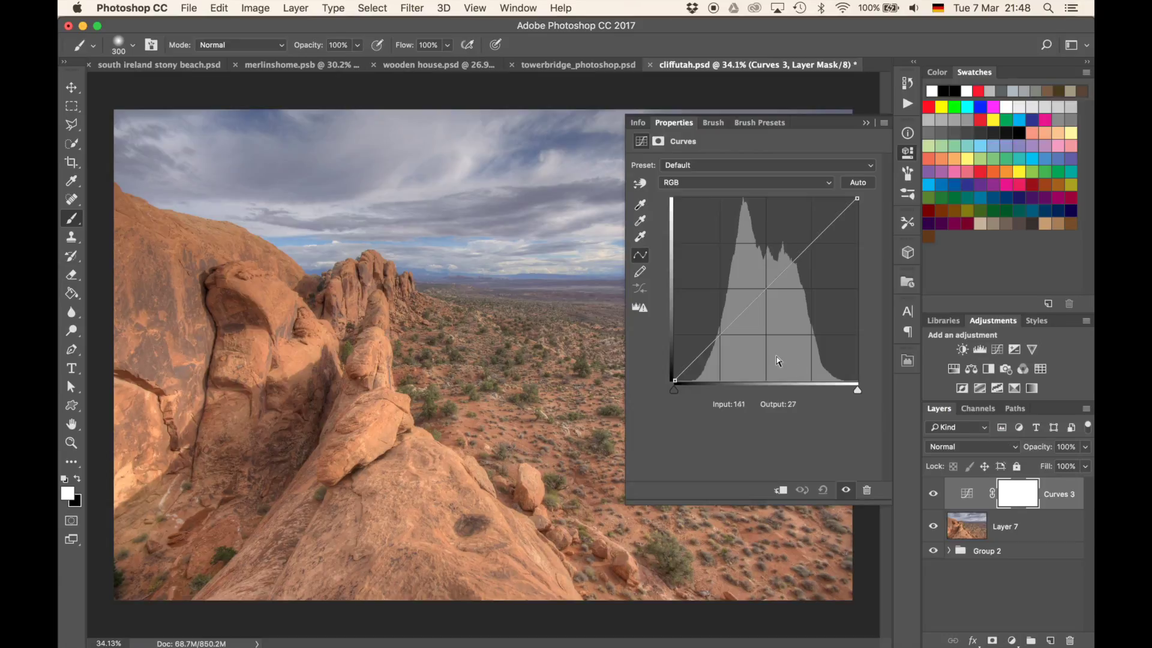
mouse_move(761, 296)
left_mouse_down()
mouse_move(774, 336)
mouse_move(772, 316)
left_mouse_up()
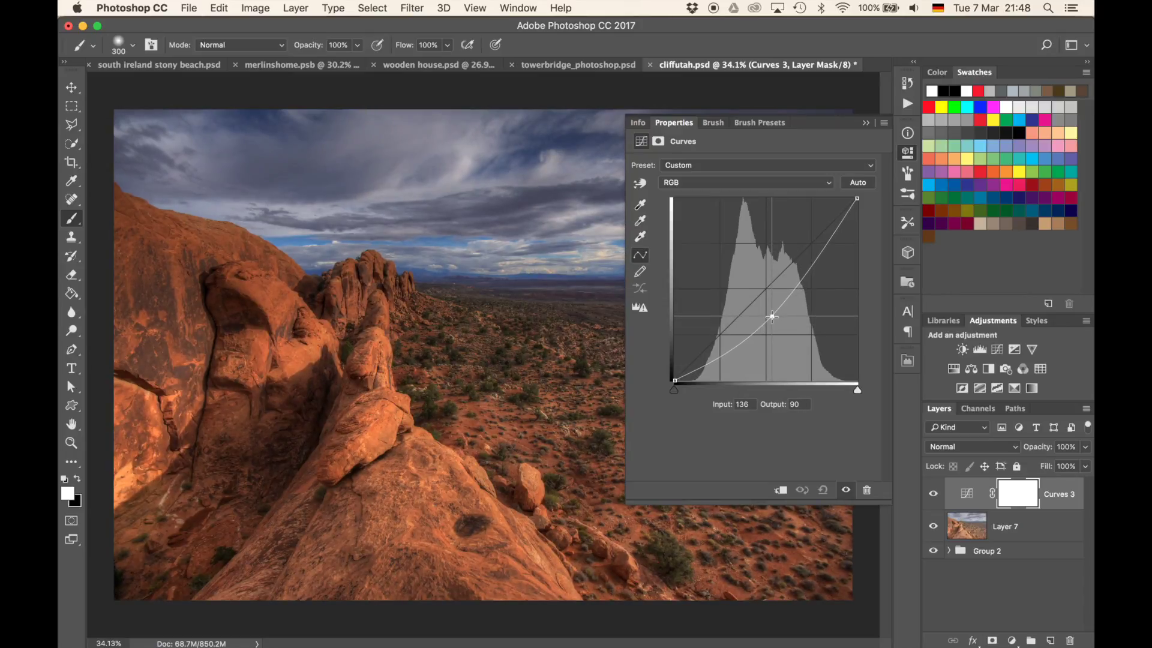
left_click(865, 122)
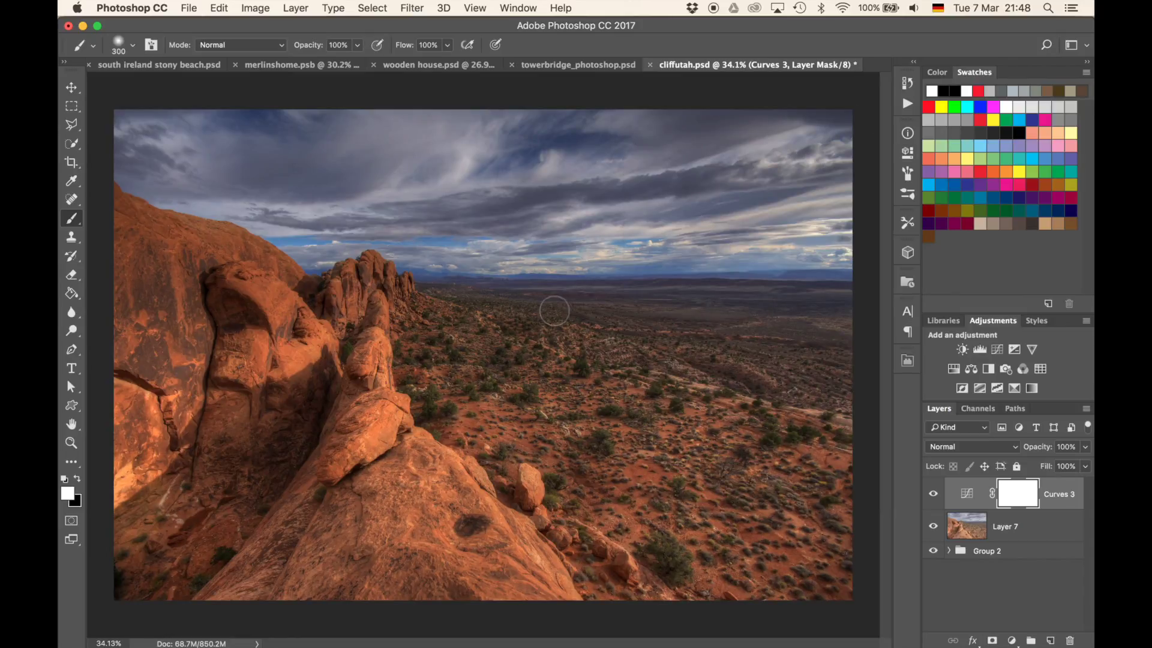
Set the brush to black at 50% opacity and enlarge it to 3000 px
key("bracketright")
key("bracketright")
key("bracketright")
key("bracketright")
key("bracketright")
key("bracketright")
key("bracketright")
key("bracketright")
key("bracketright")
key("bracketright")
key("x")
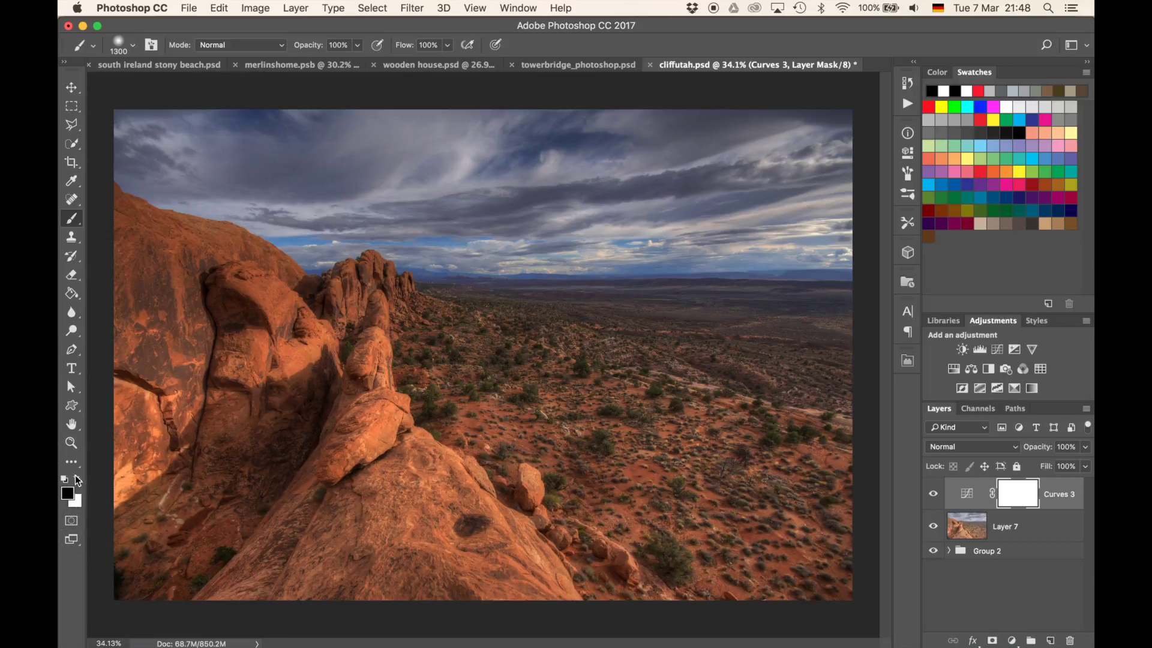
key("bracketright")
key("bracketright")
key("bracketright")
key("bracketright")
key("bracketright")
key("bracketright")
key("5")
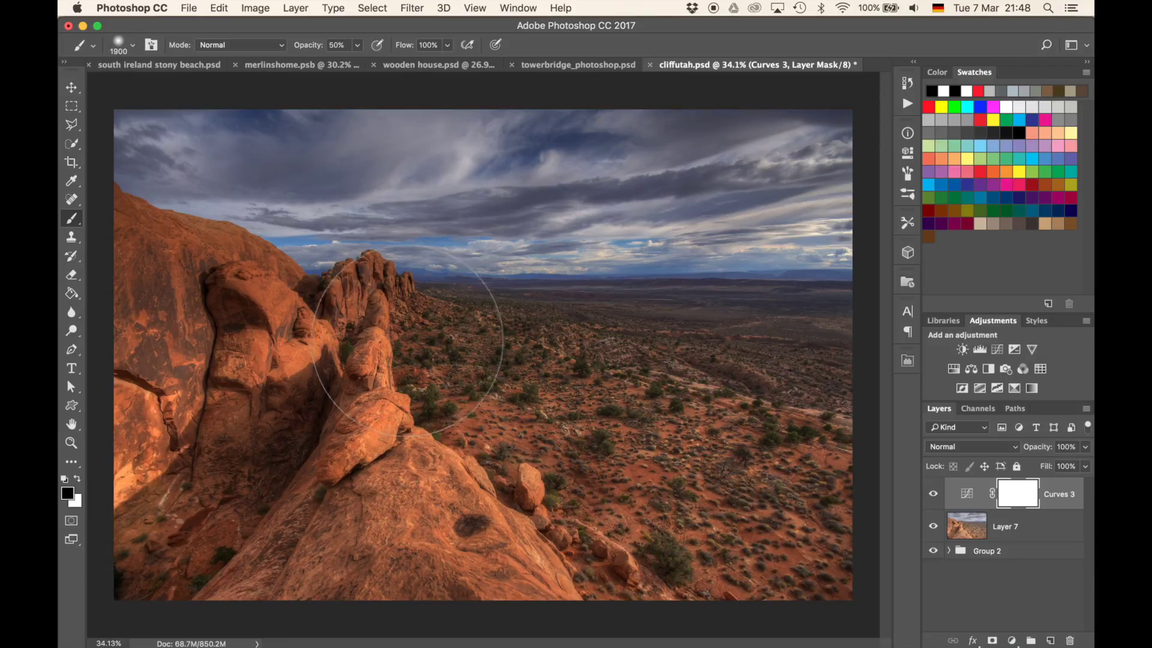
key("bracketright")
key("bracketright")
key("bracketright")
key("bracketright")
key("bracketright")
key("bracketright")
key("bracketright")
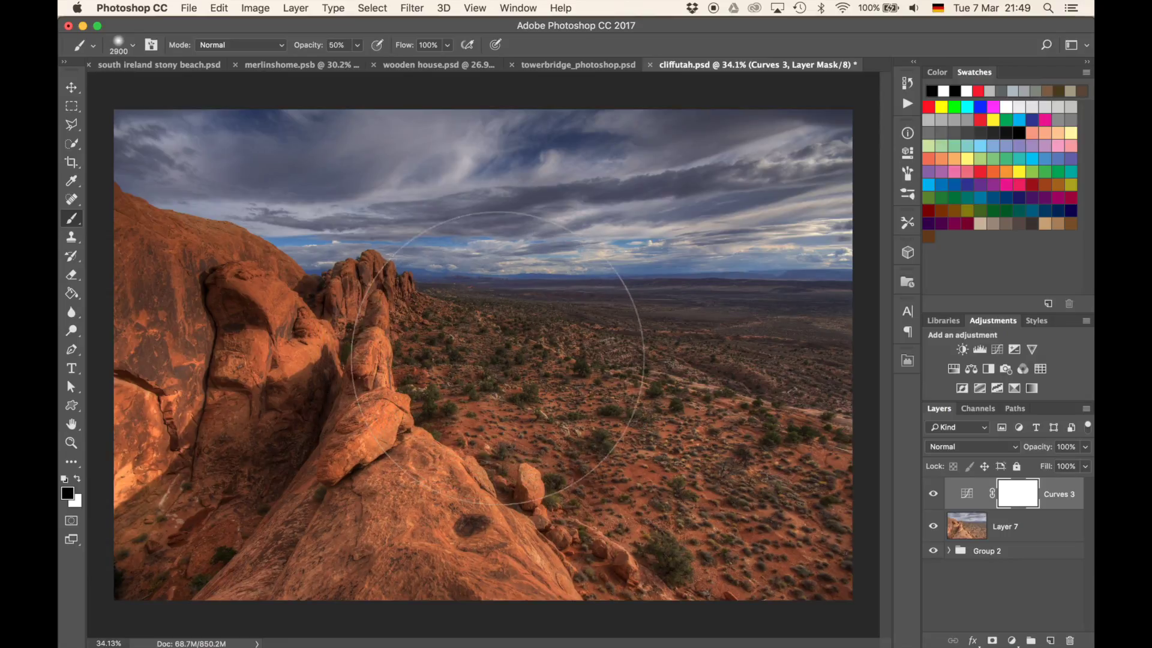
key("bracketright")
key("bracketright")
key("bracketright")
key("bracketright")
Paint the Curves 3 mask over the left rocks, then toggle the layer to compare
left_click(450, 398)
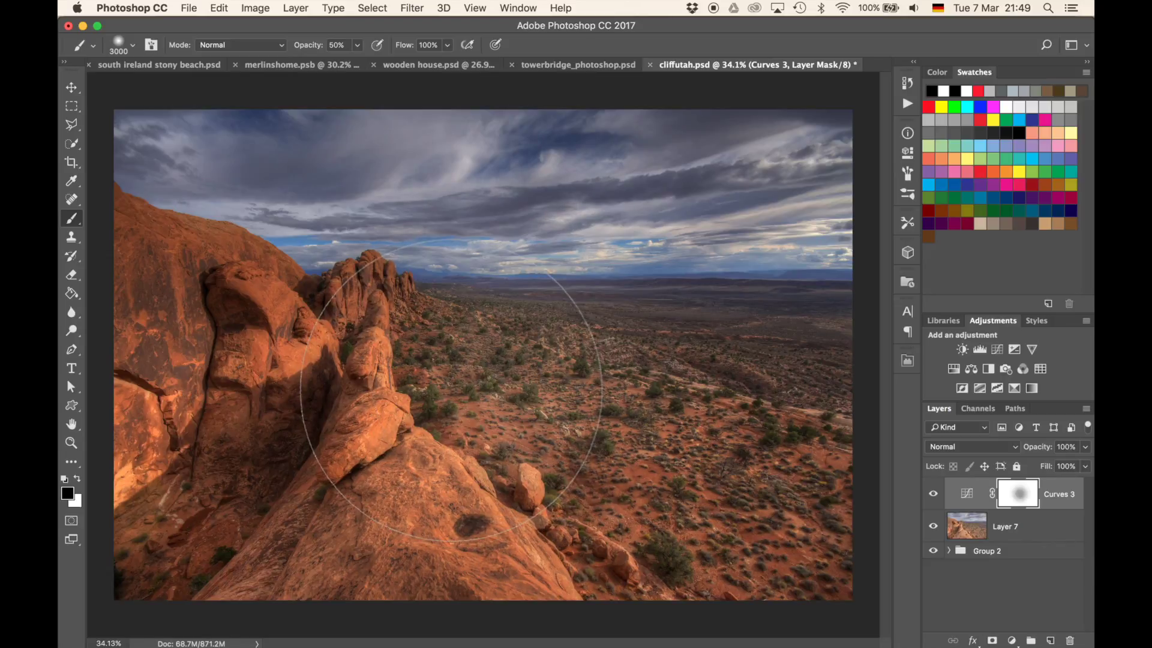
mouse_move(450, 390)
left_mouse_down()
mouse_move(570, 336)
mouse_move(540, 252)
mouse_move(351, 327)
left_mouse_up()
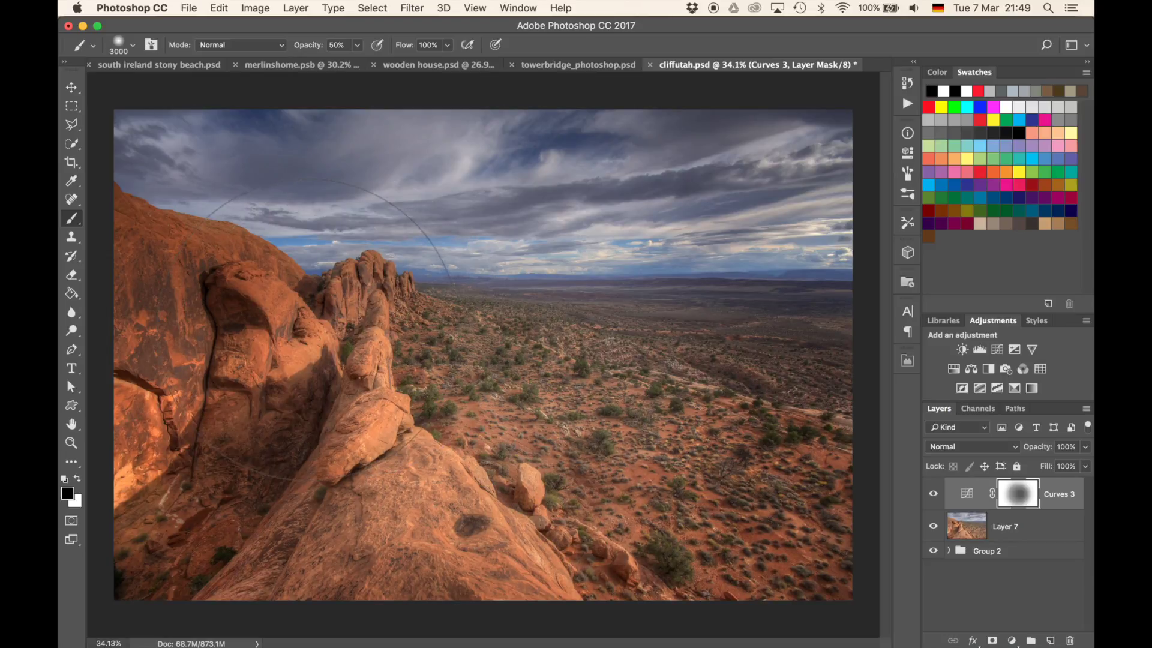
left_click(351, 327)
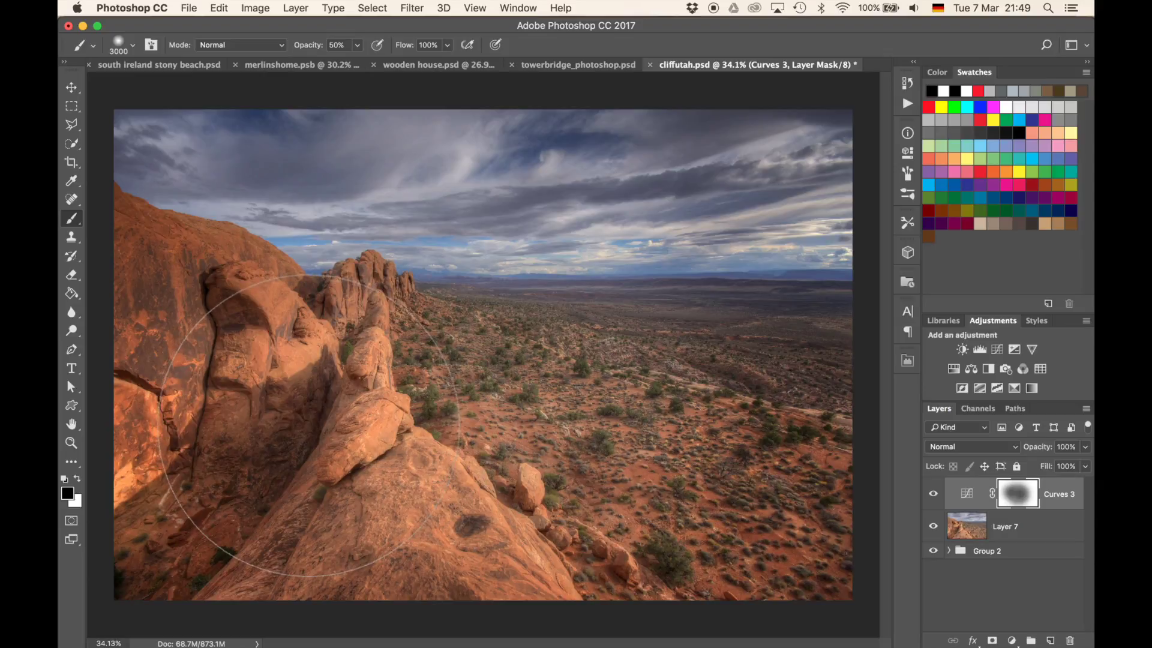
left_click(931, 492)
left_click(932, 492)
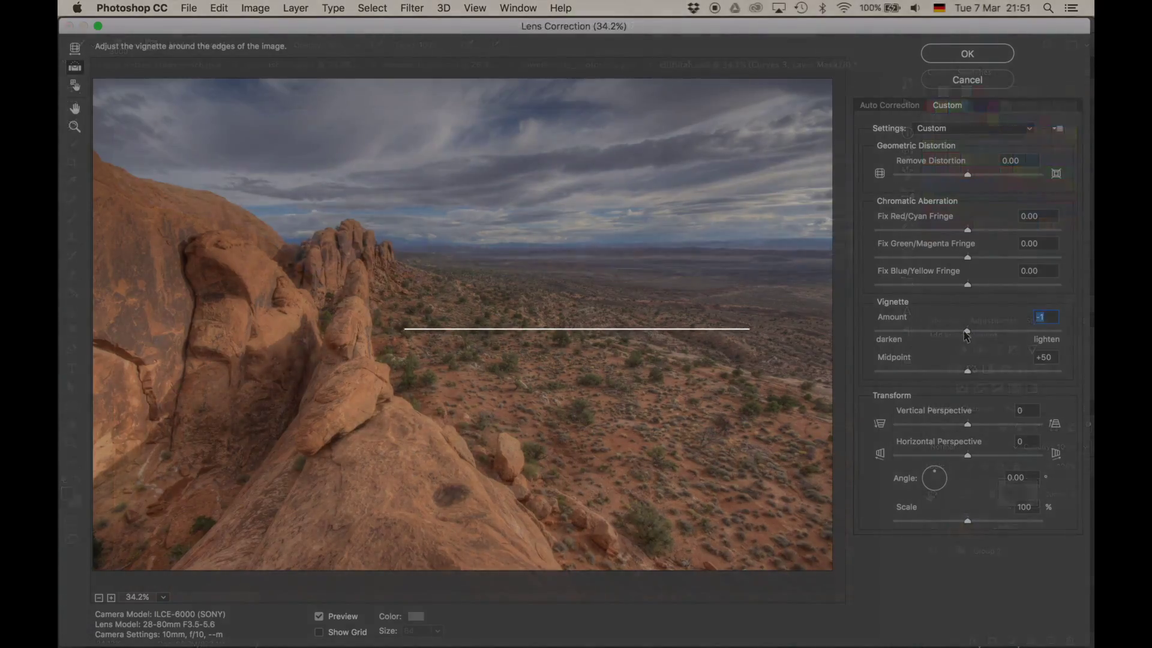
Drag the Lens Correction Vignette Amount slider to darken the image edges
left_click_drag(967, 330, 1049, 330)
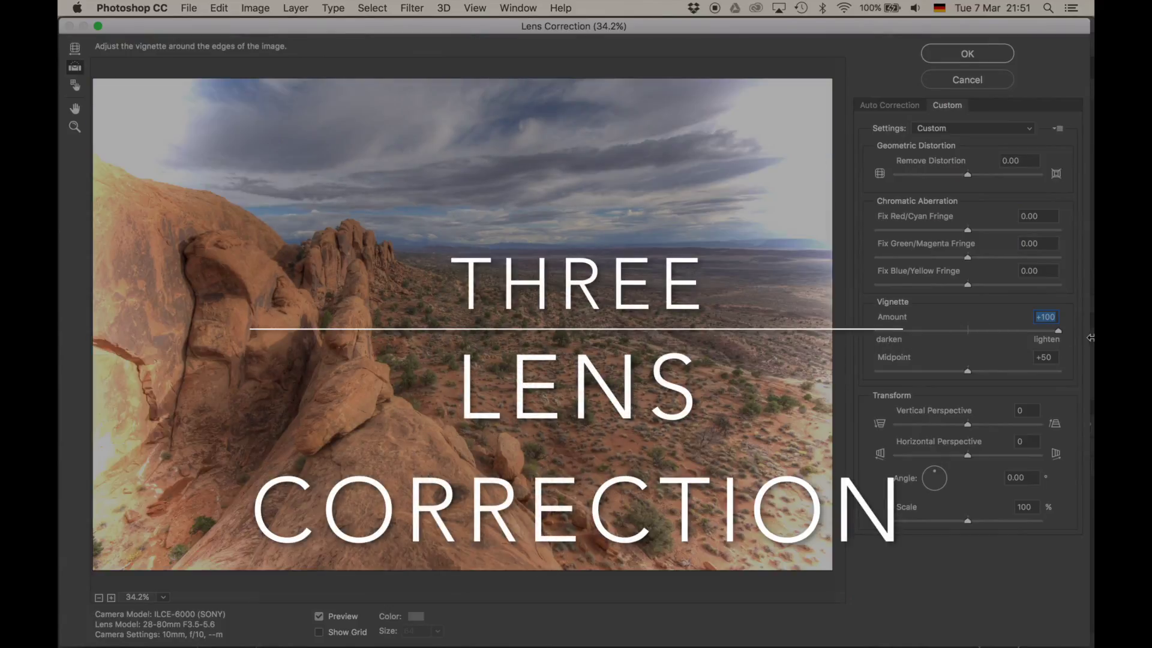
left_click_drag(890, 334, 858, 334)
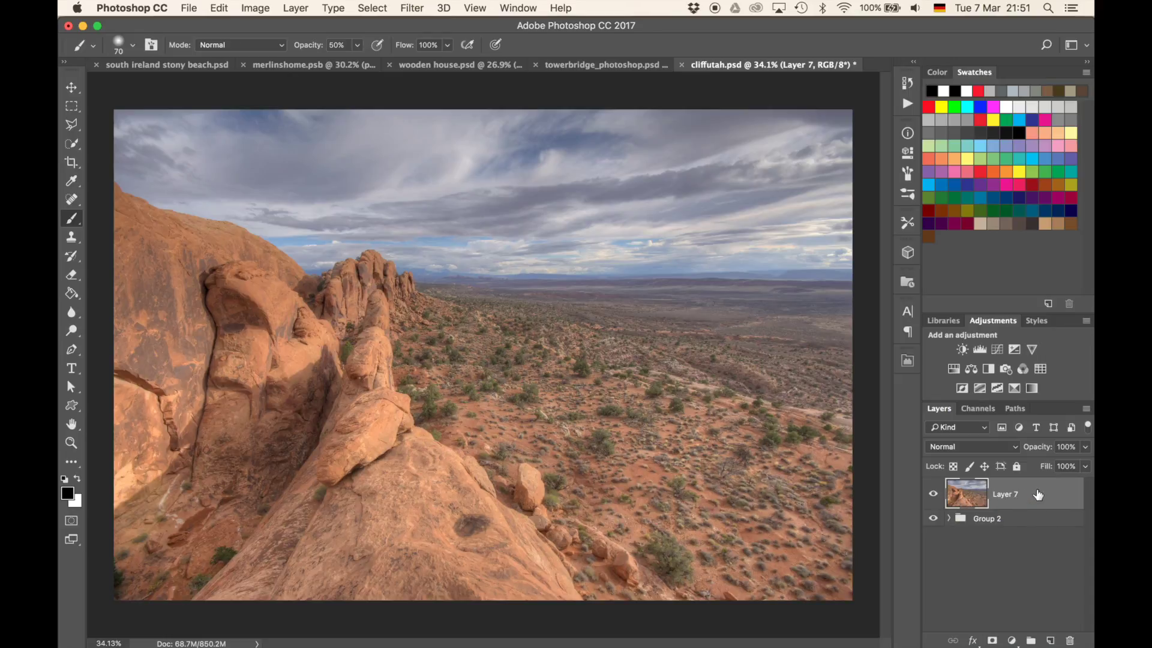
Apply a Lens Correction custom vignette at Amount -100 to Layer 7
left_click(415, 6)
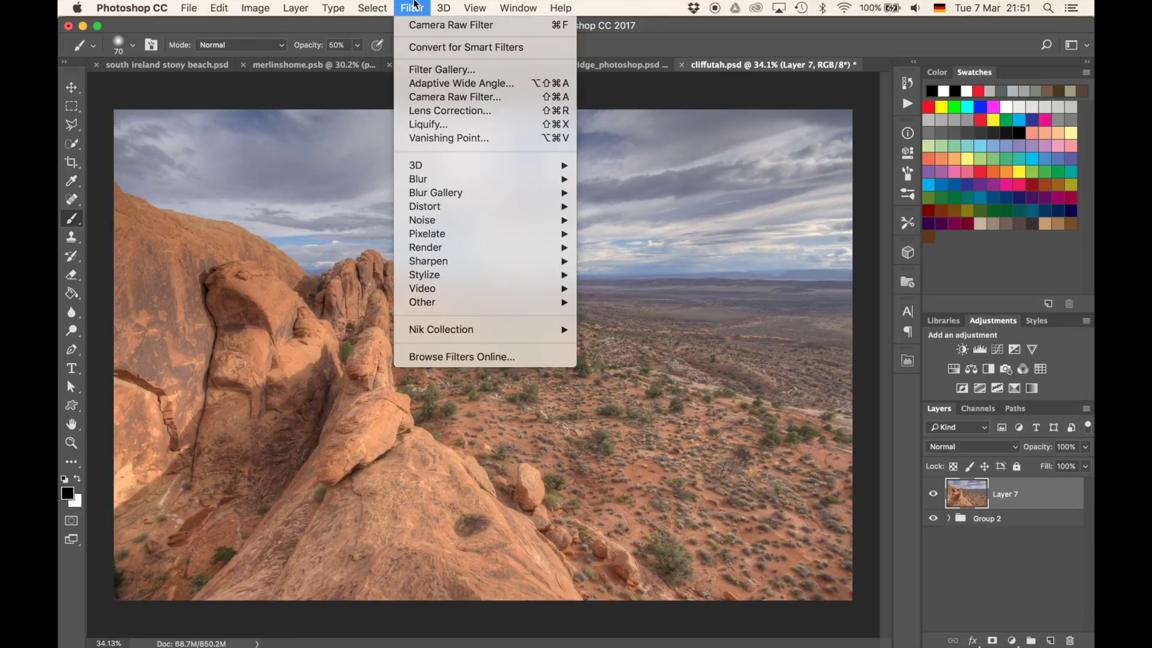
left_click(431, 111)
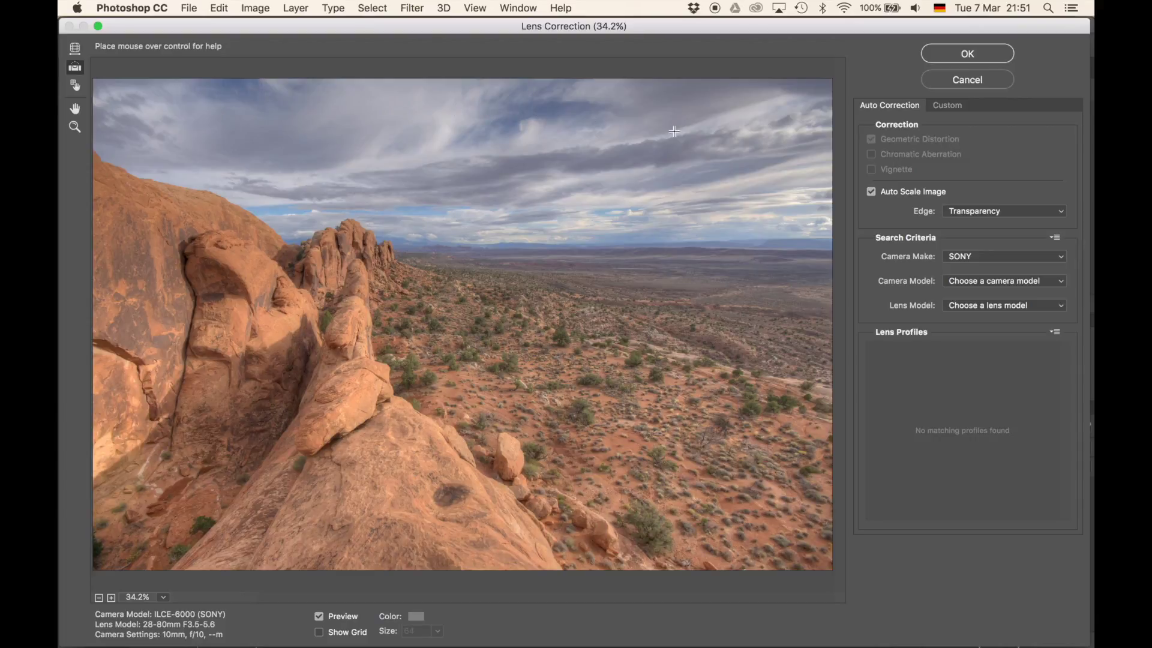
left_click(949, 107)
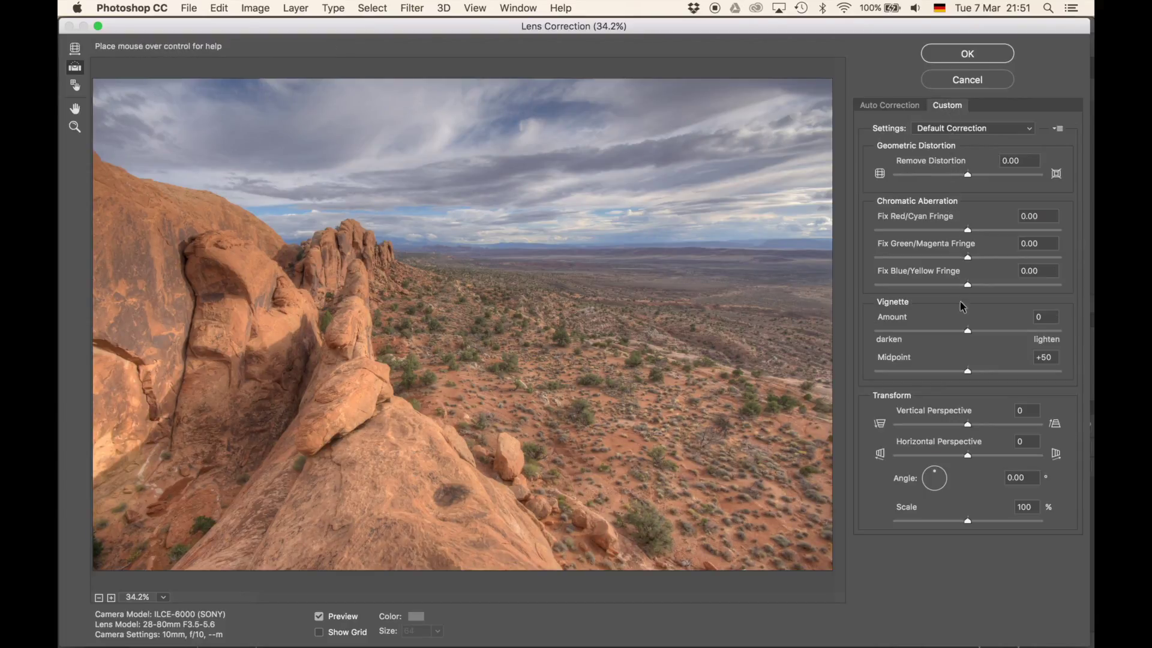
left_click_drag(968, 331, 1062, 331)
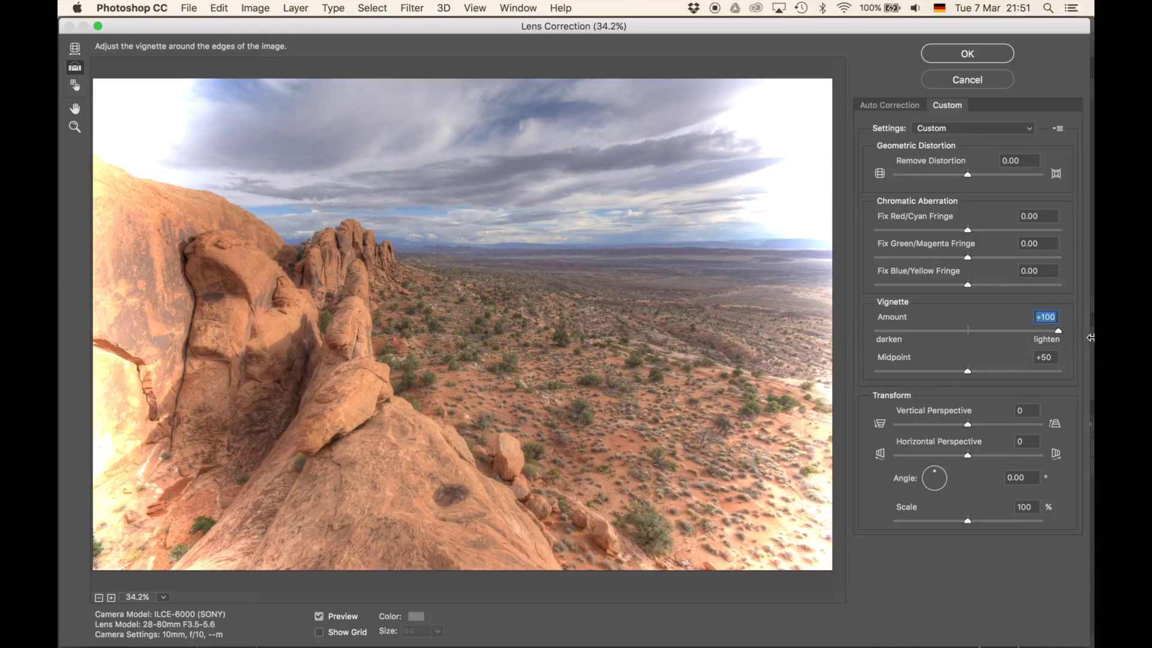
left_click_drag(1090, 338, 858, 336)
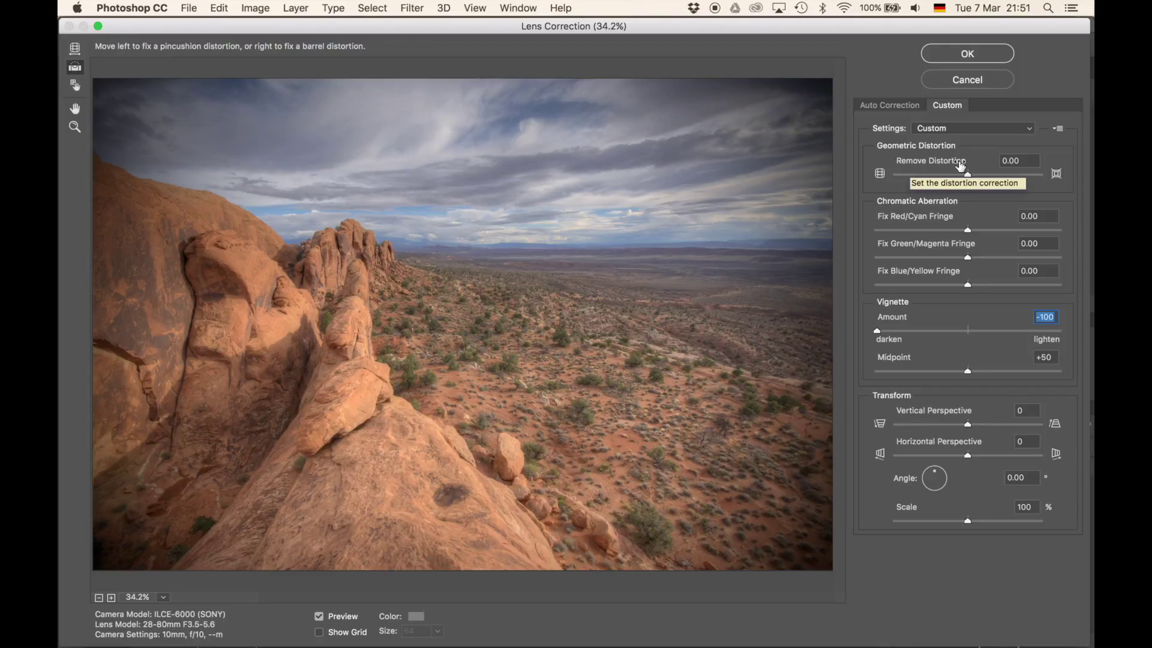
left_click(964, 54)
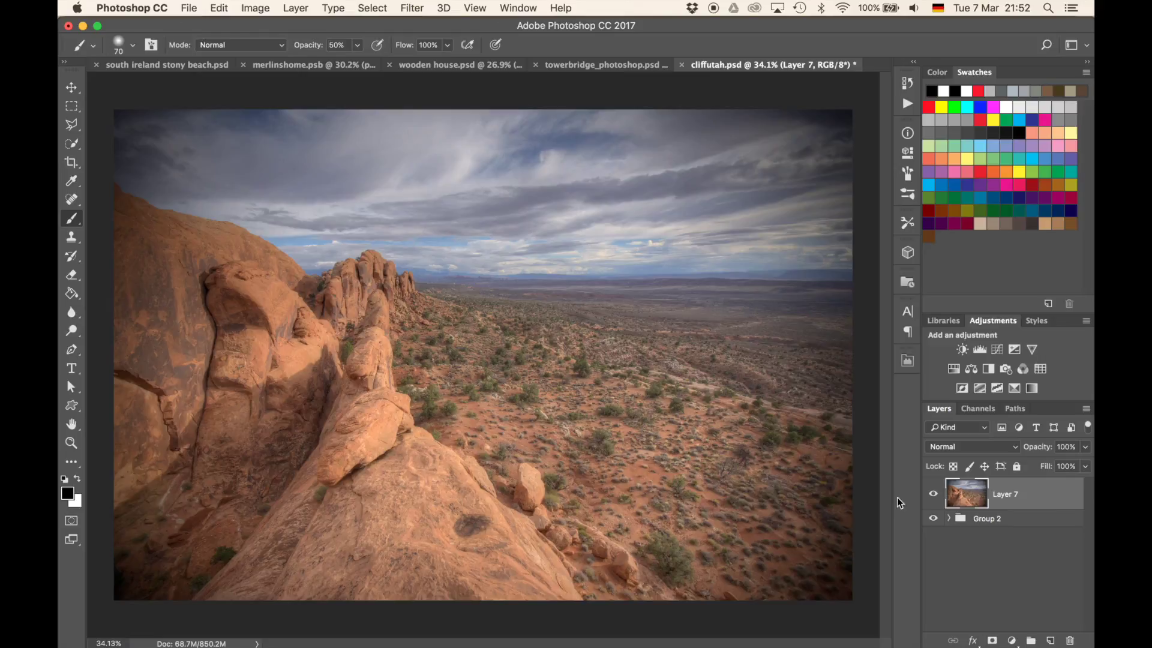
left_click(932, 495)
left_click(933, 495)
left_click(933, 496)
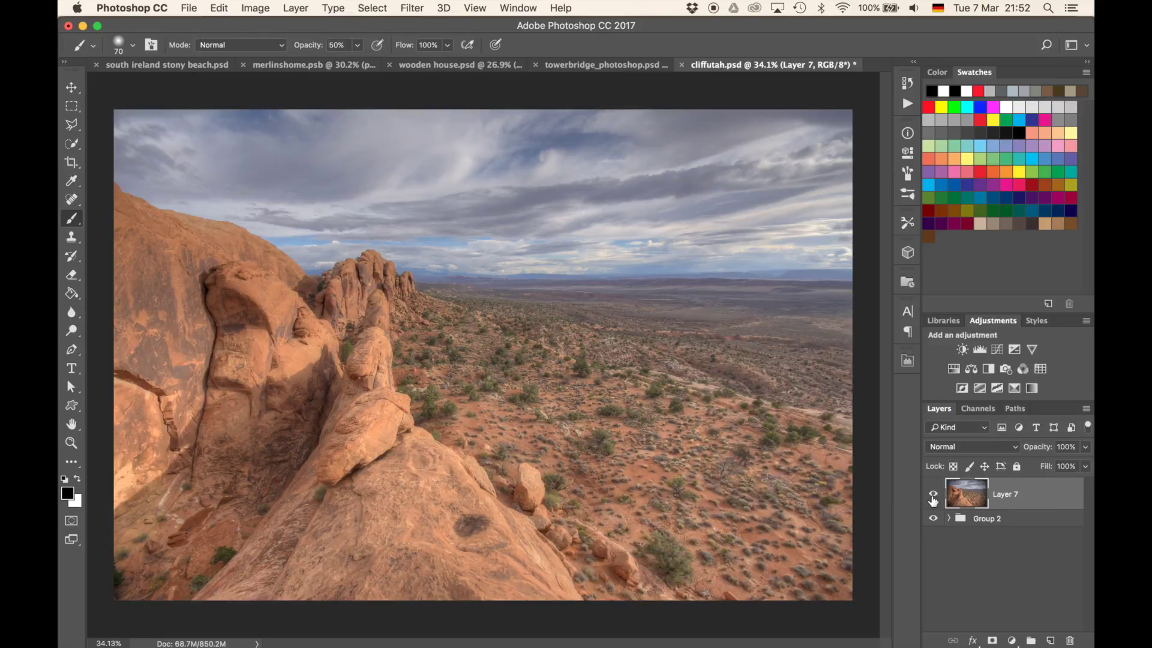
left_click(933, 496)
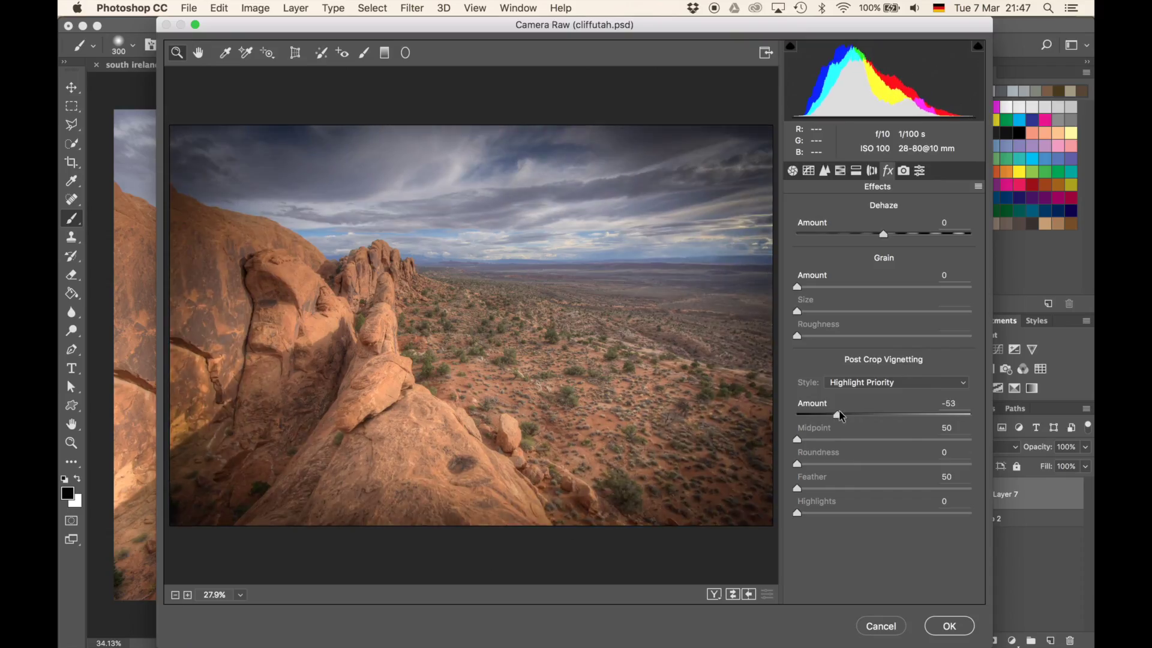
mouse_move(839, 415)
left_mouse_down()
mouse_move(930, 415)
mouse_move(833, 420)
left_mouse_up()
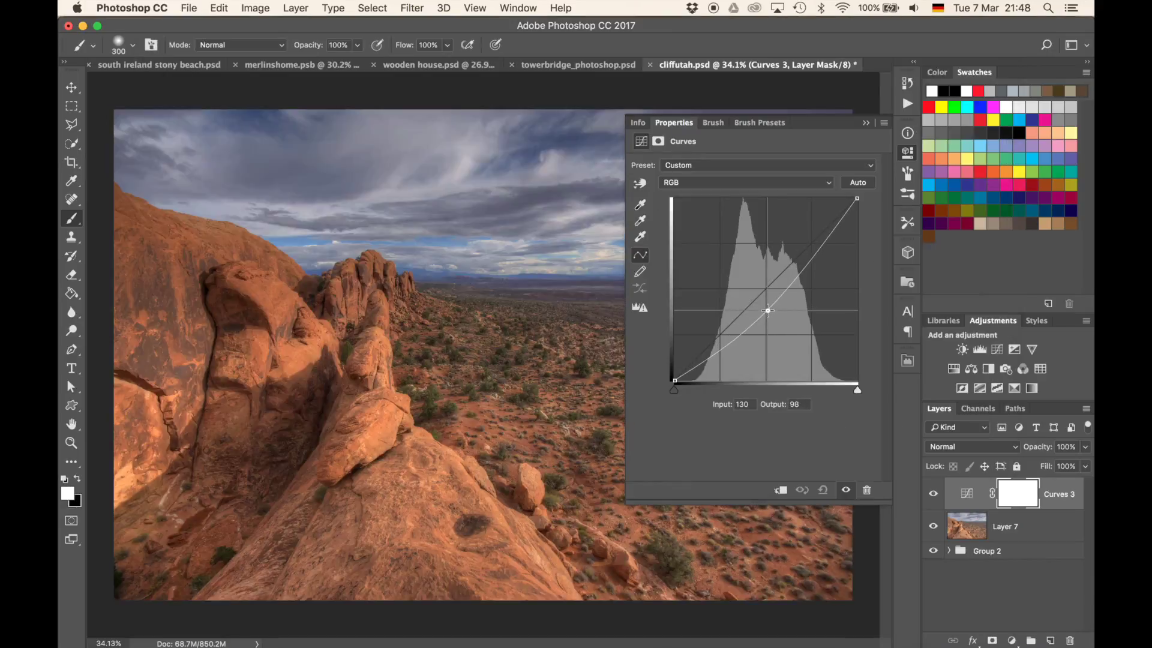
mouse_move(767, 310)
left_mouse_down()
mouse_move(775, 328)
mouse_move(772, 319)
left_mouse_up()
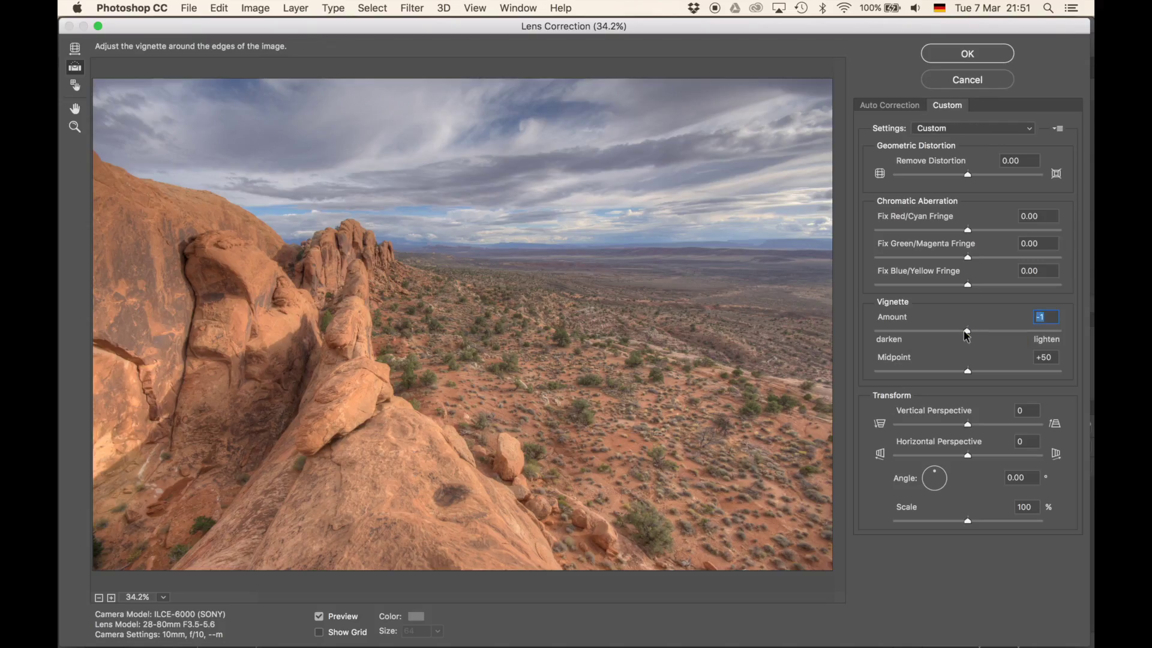
left_click_drag(967, 331, 854, 333)
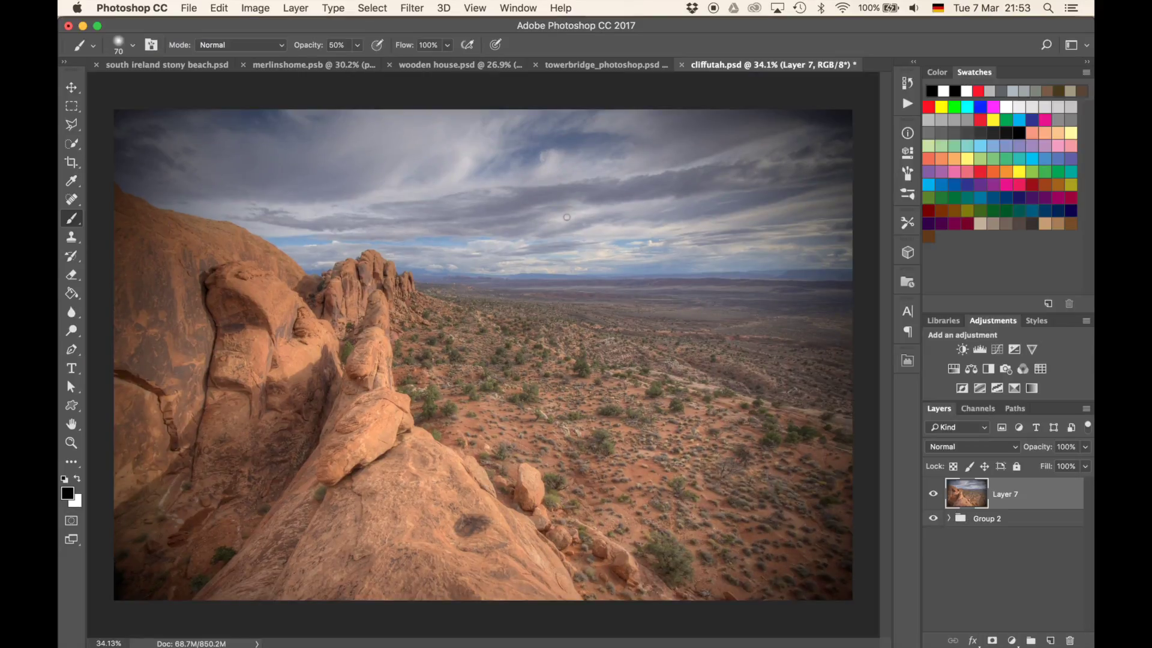
Launch Color Efex Pro 4 from the Filter menu's Nik Collection submenu
left_click(412, 7)
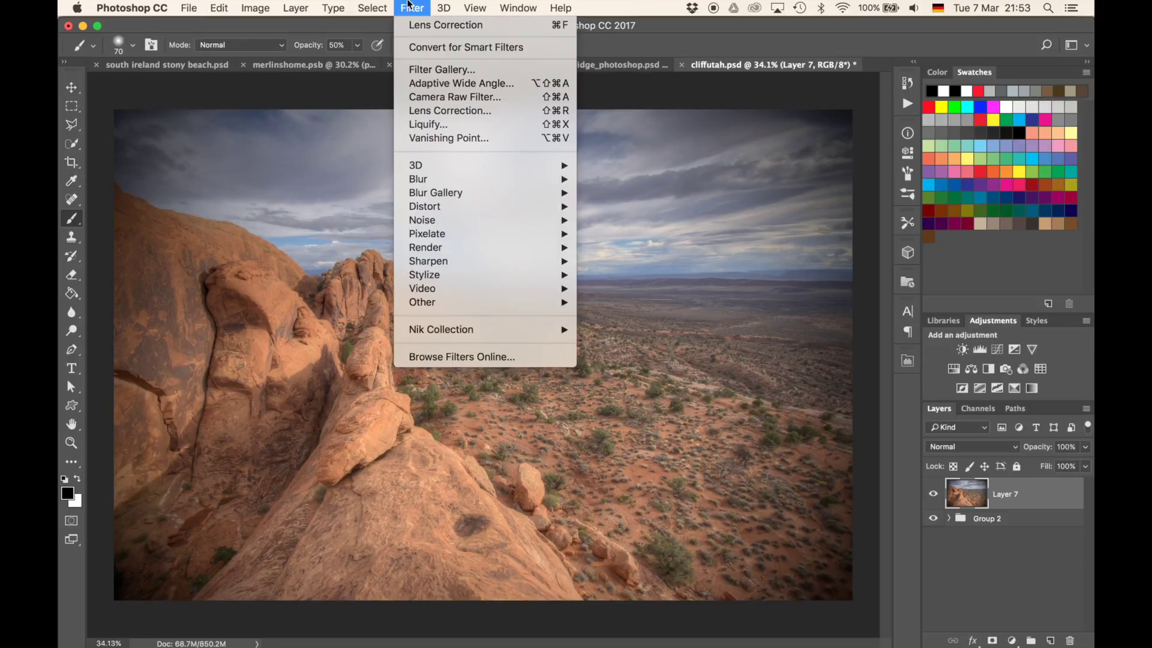
mouse_move(417, 335)
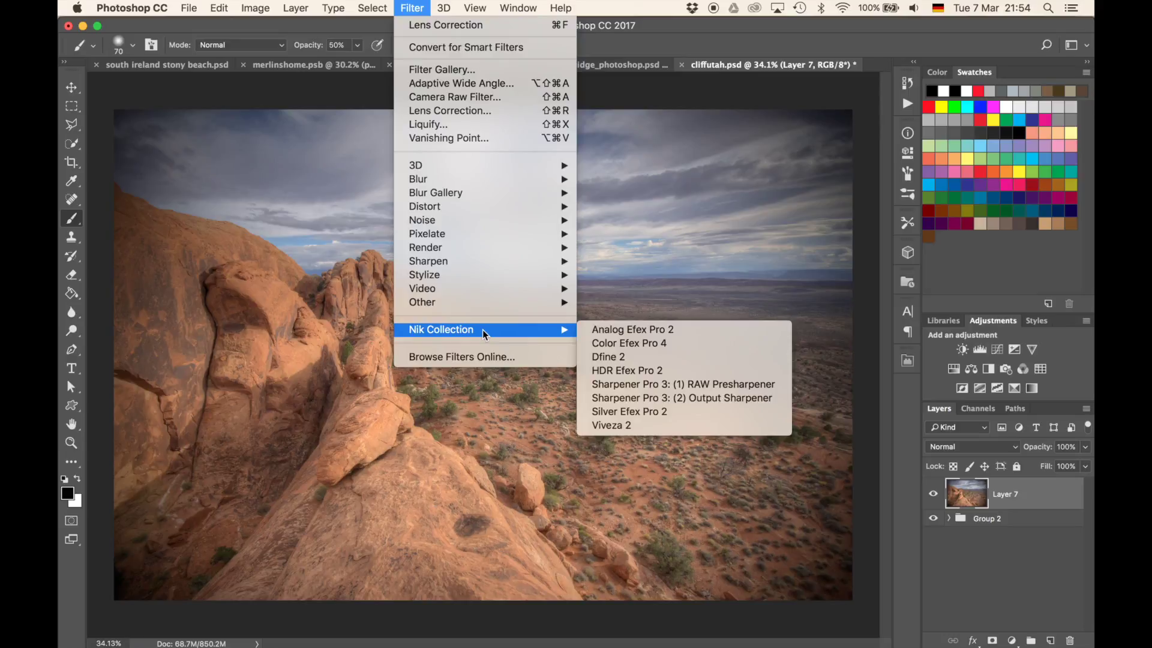
left_click(605, 346)
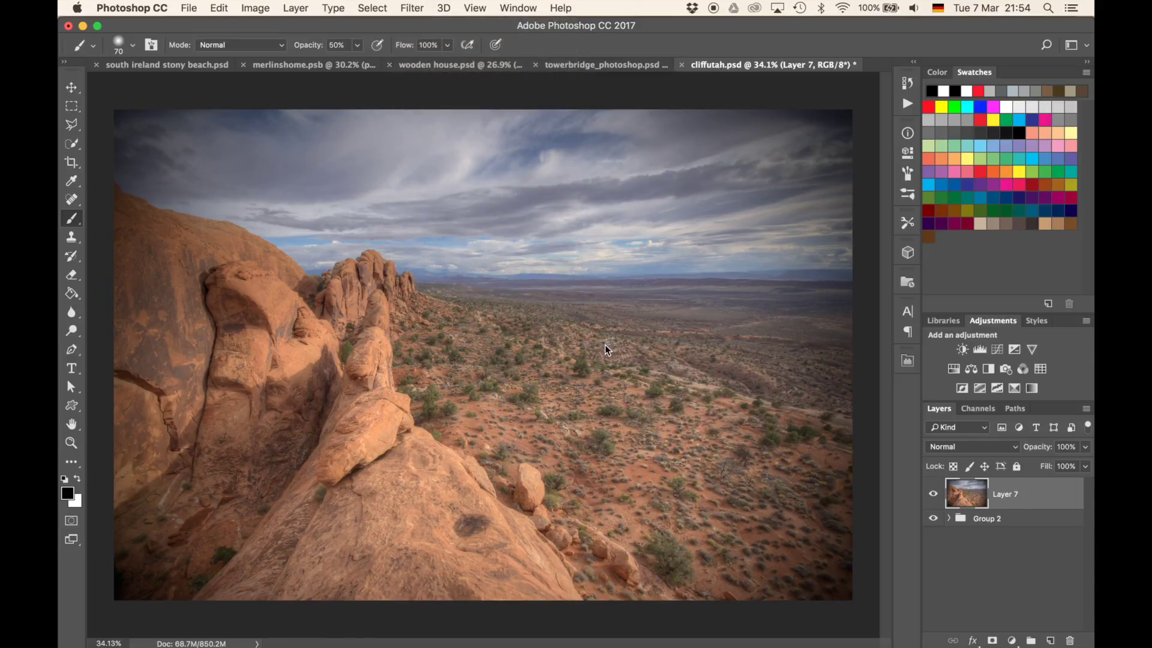